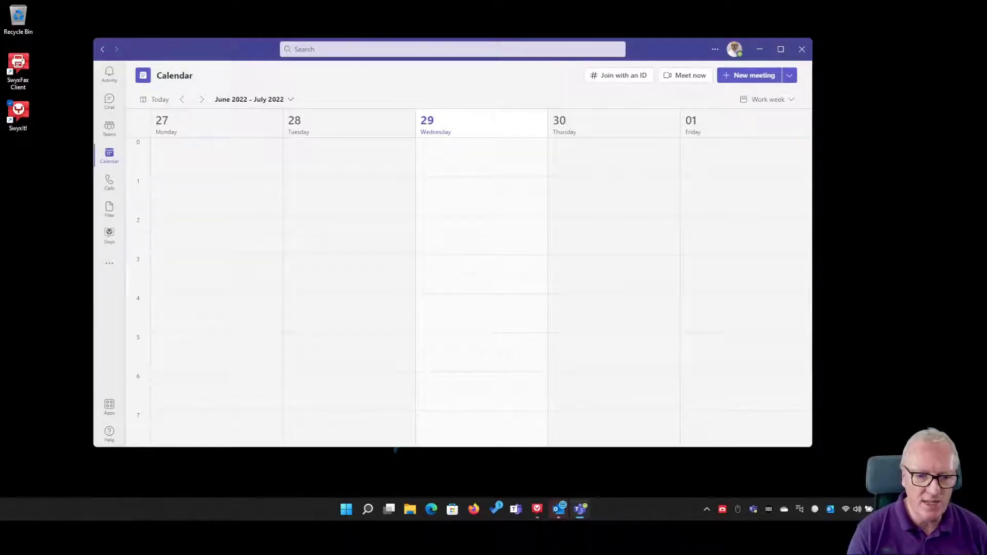
# Step: Call 123456987 from the Teams Calls page and dismiss the unavailable call window
pyautogui.click(107, 183)
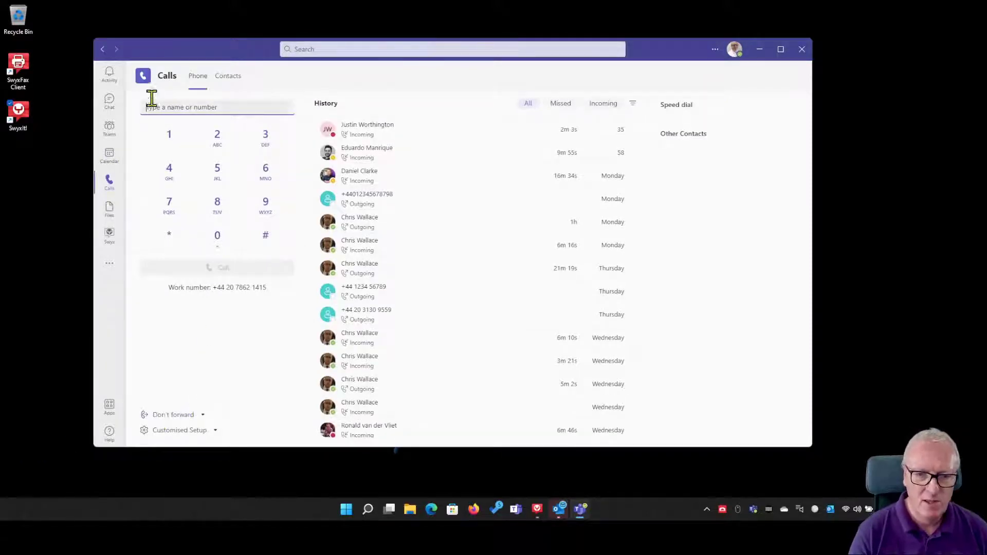
pyautogui.write('12345')
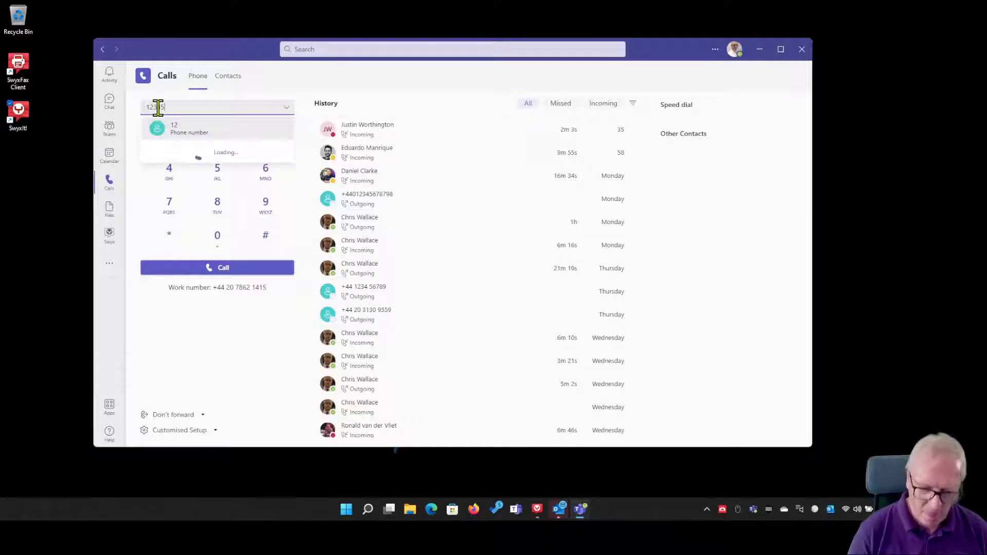
pyautogui.write('6987')
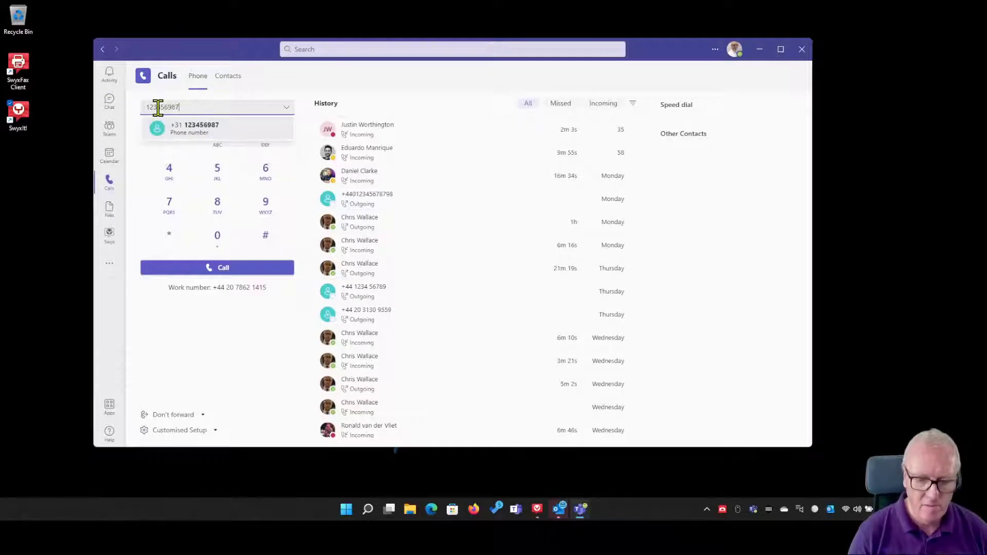
pyautogui.press('Return')
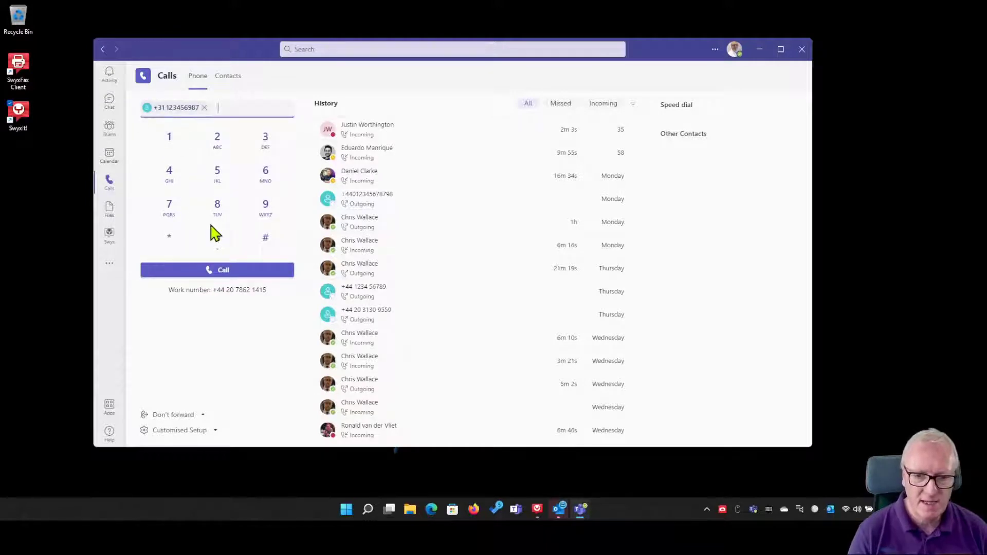
pyautogui.click(236, 273)
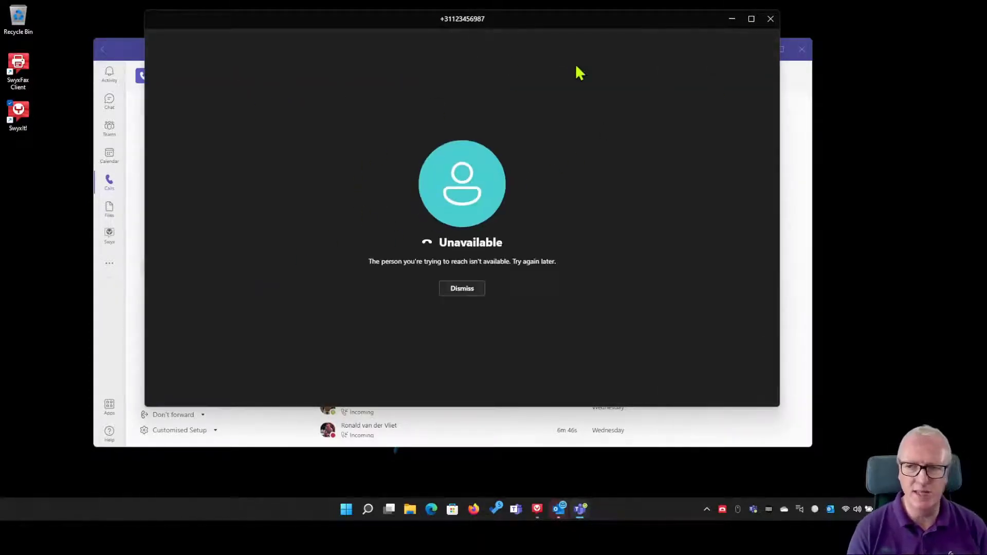
pyautogui.click(770, 18)
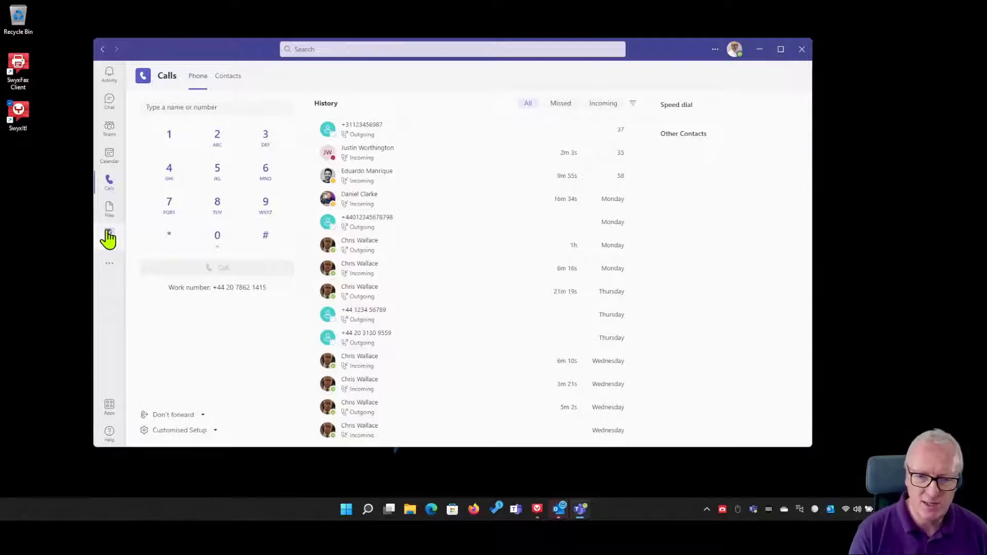
# Step: Open Swyx's speed dials, then browse the Phonebook and finish on the Call Journal
pyautogui.click(109, 235)
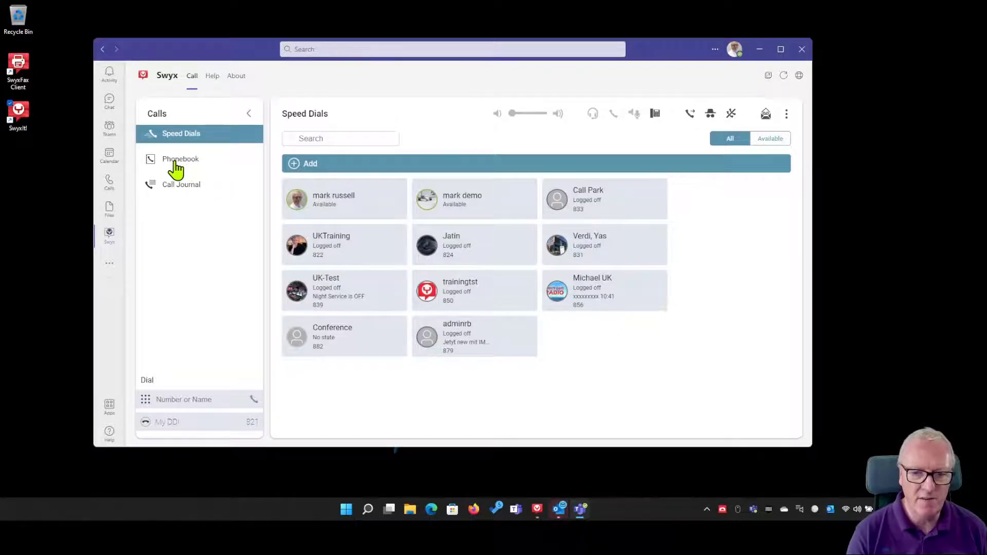
pyautogui.click(175, 163)
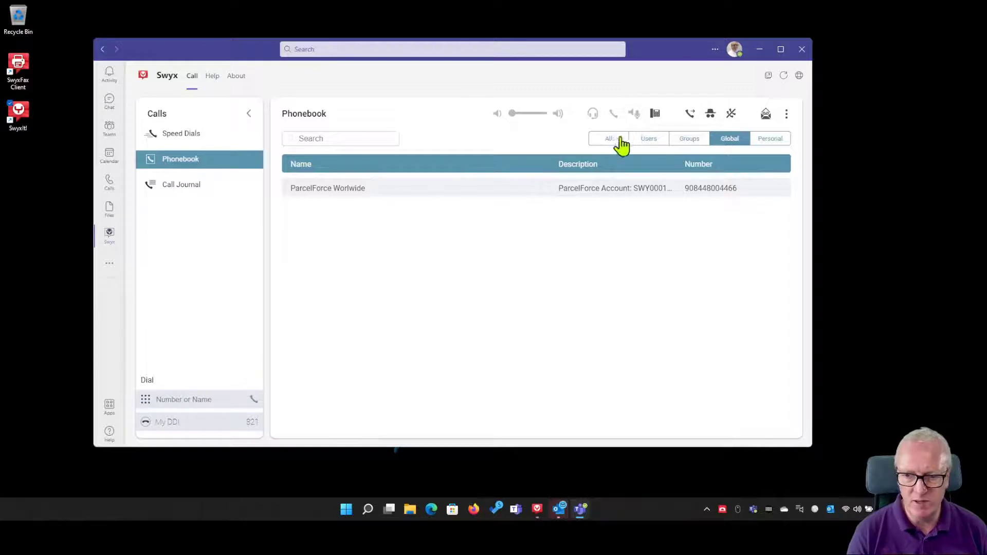
pyautogui.click(184, 195)
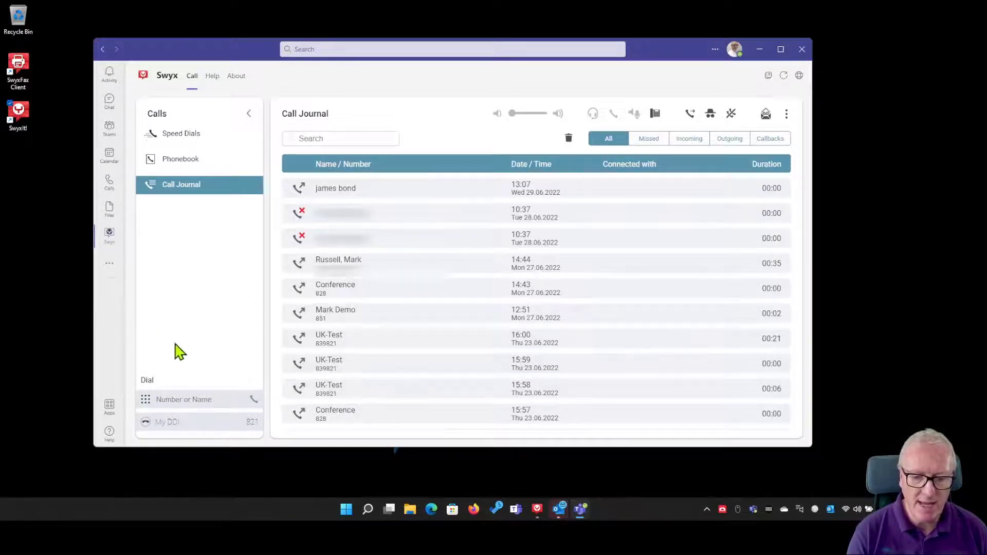
# Step: Show the dial keypad and choose Line 2 - Sales 831 as the outgoing line
pyautogui.click(146, 401)
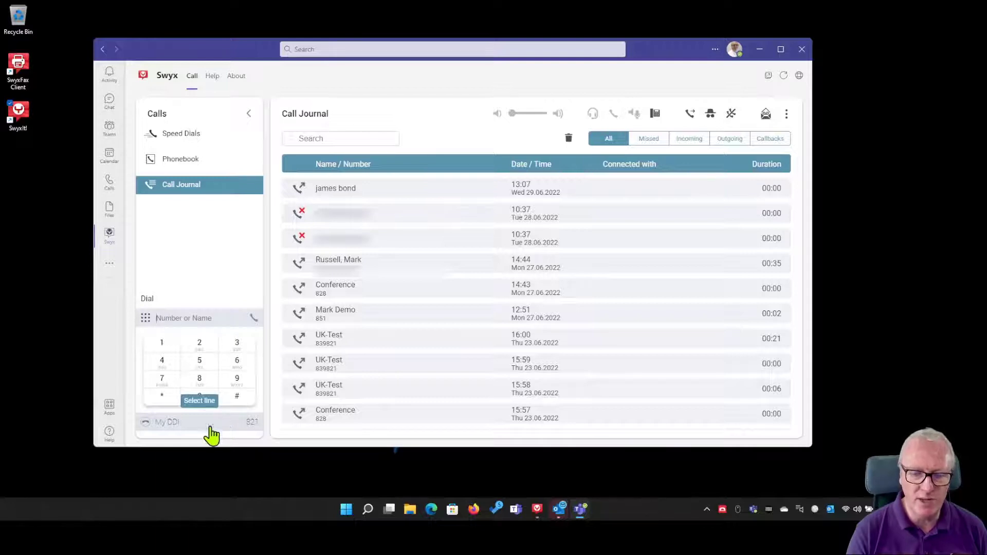
pyautogui.click(210, 423)
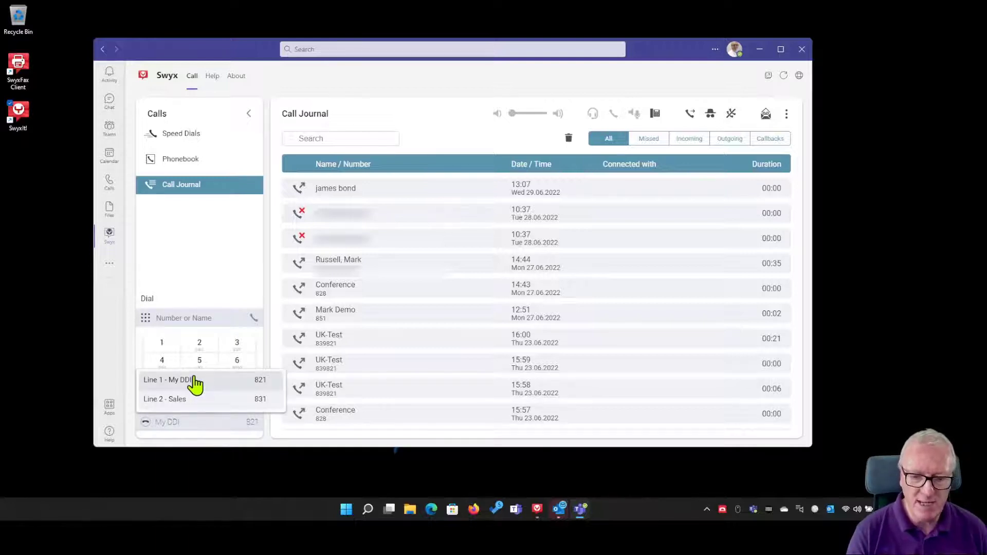
pyautogui.click(195, 403)
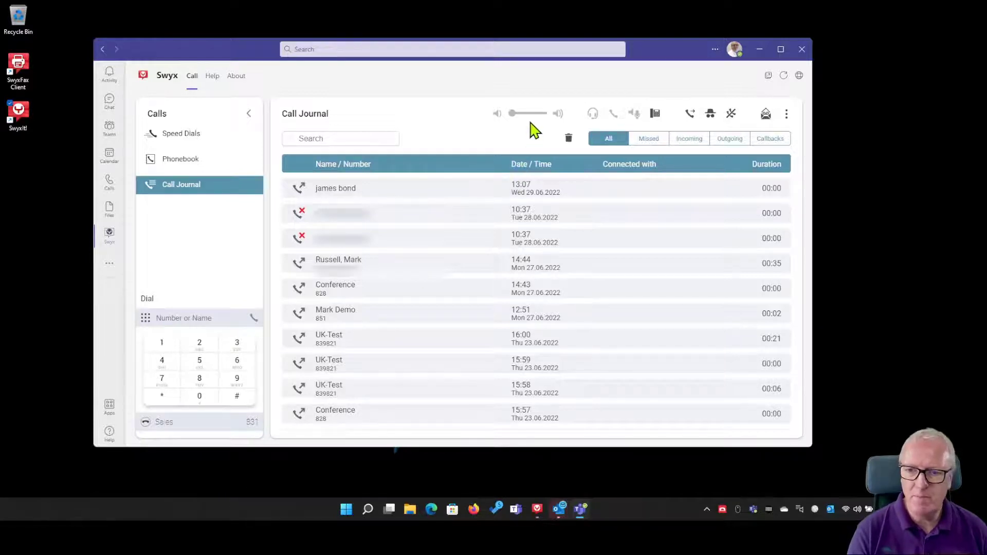
pyautogui.moveTo(526, 111); pyautogui.dragTo(548, 122)
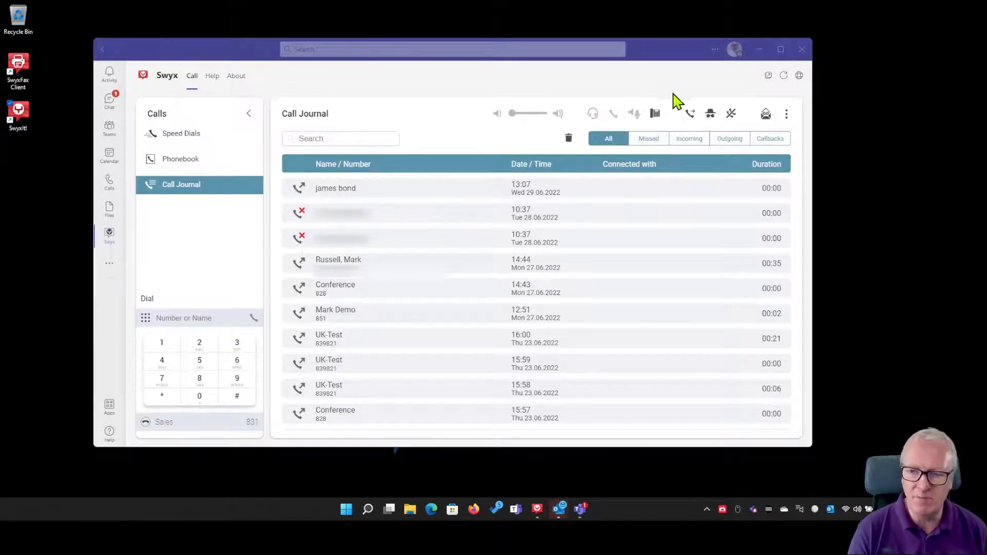
pyautogui.moveTo(673, 195)
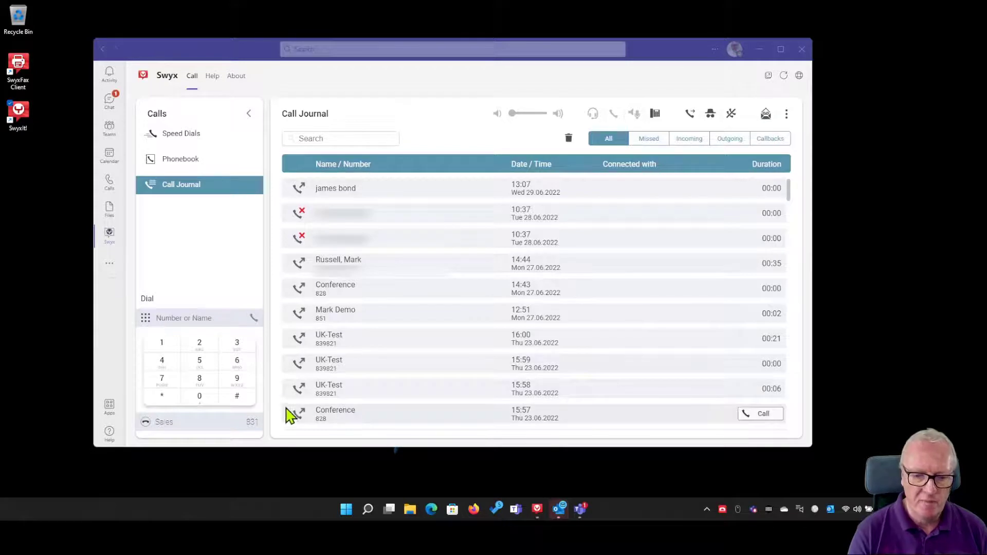
pyautogui.click(174, 316)
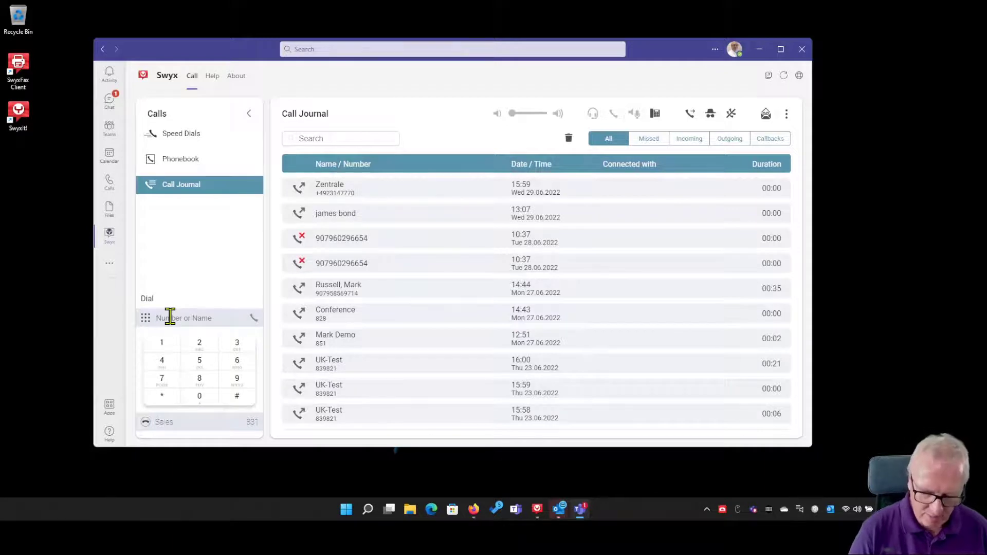
pyautogui.write('901236')
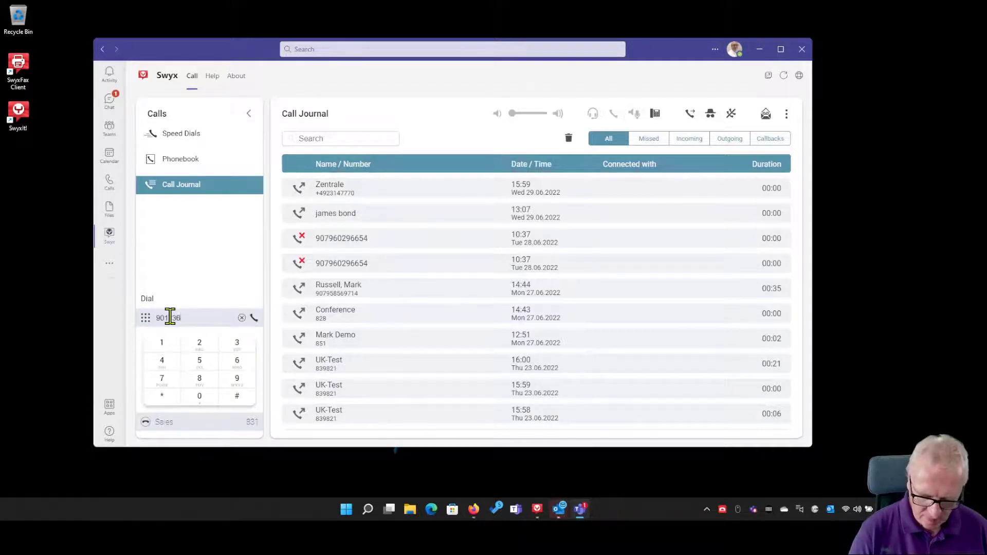
pyautogui.write('544')
pyautogui.press('BackSpace')
pyautogui.press('BackSpace')
pyautogui.press('BackSpace')
pyautogui.press('BackSpace')
pyautogui.press('BackSpace')
pyautogui.press('BackSpace')
pyautogui.press('BackSpace')
pyautogui.press('BackSpace')
pyautogui.press('BackSpace')
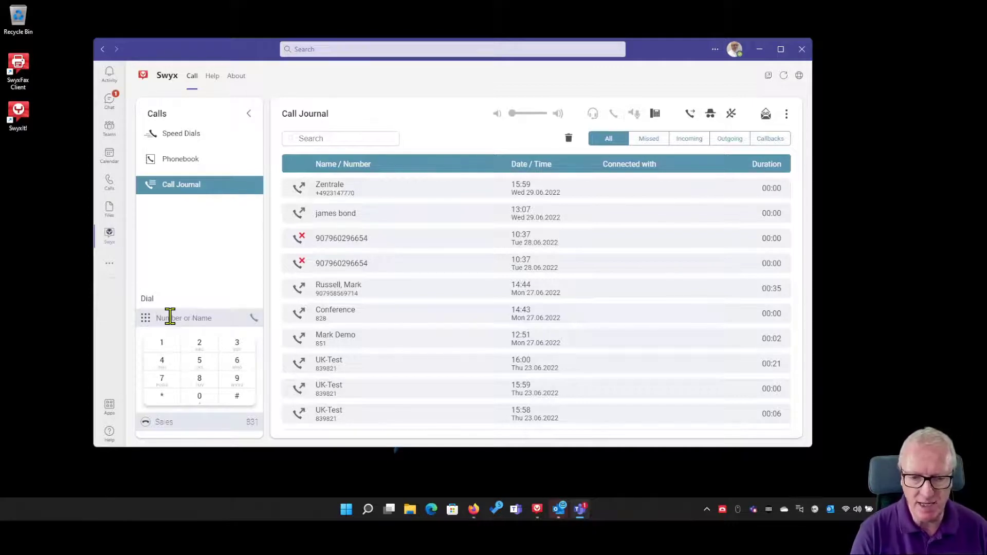
pyautogui.write('mar')
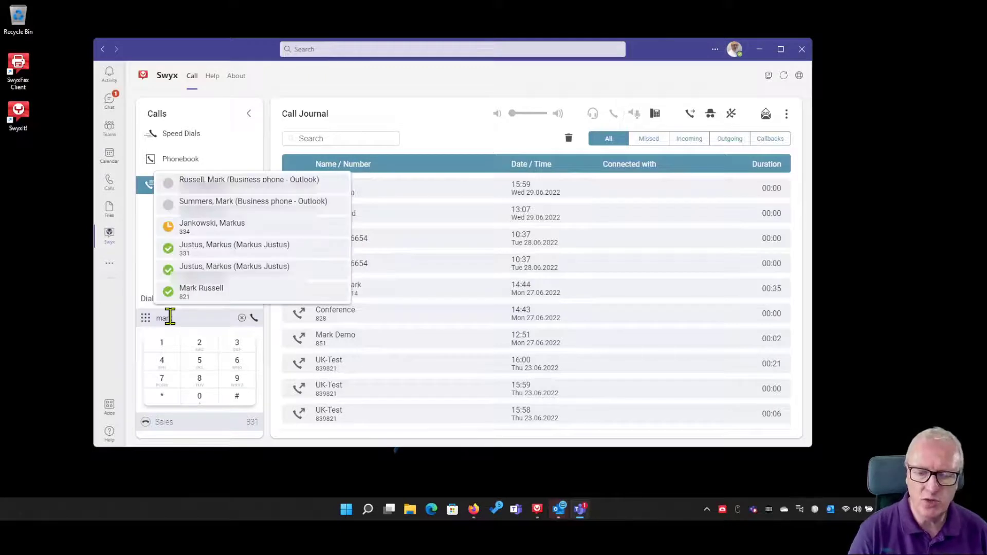
pyautogui.write('k')
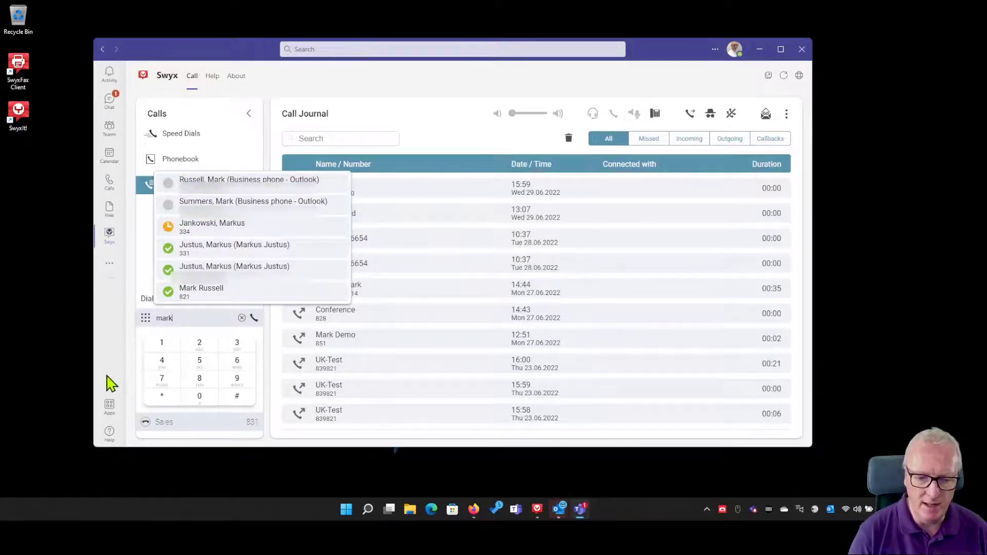
pyautogui.press('Escape')
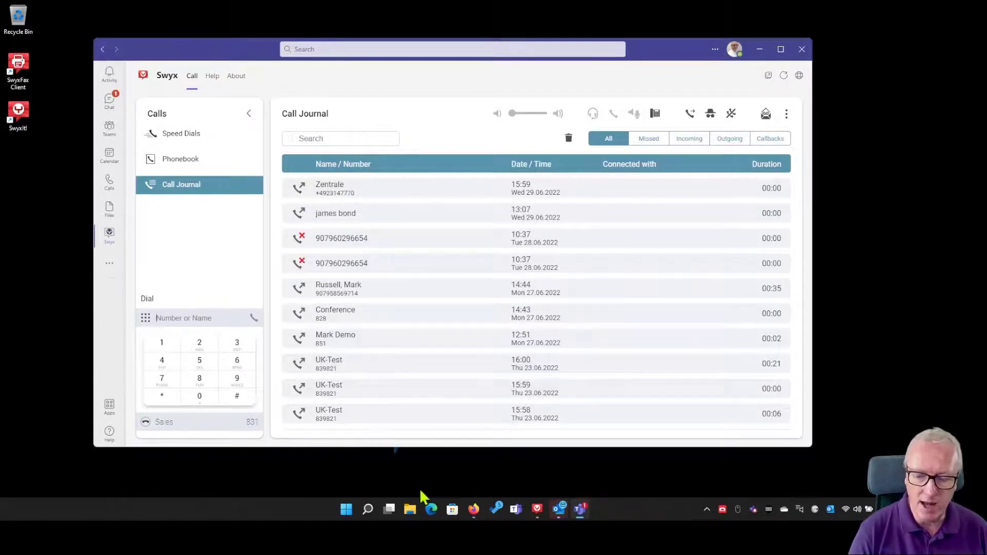
# Step: Dial the UK number selected on the Enreach contact page with F9, then hang up
pyautogui.click(474, 510)
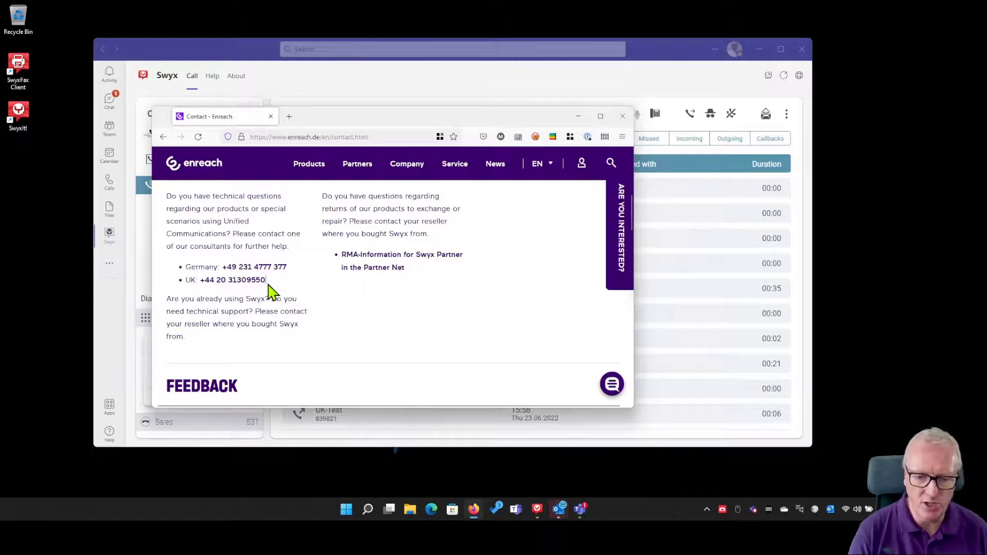
pyautogui.moveTo(266, 282); pyautogui.dragTo(202, 291)
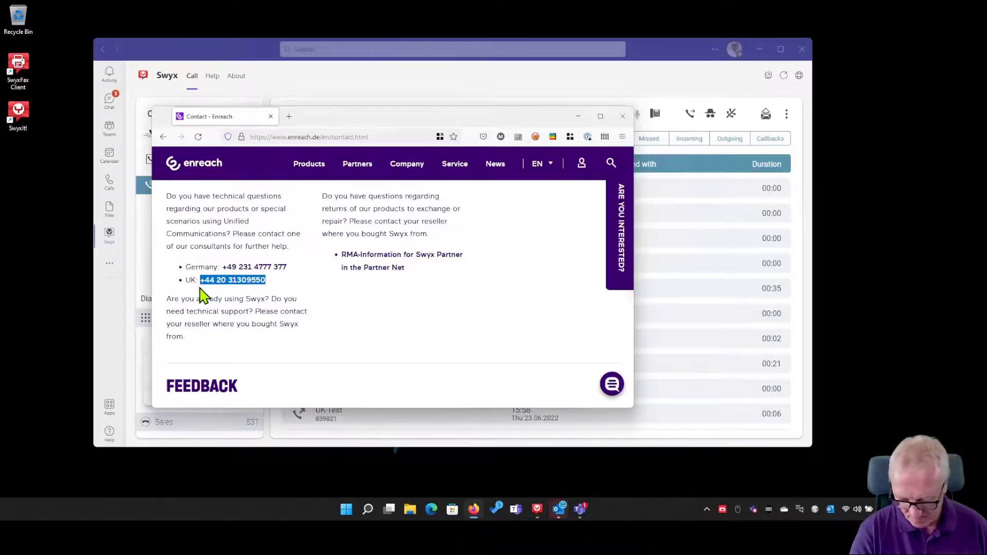
pyautogui.press('F9')
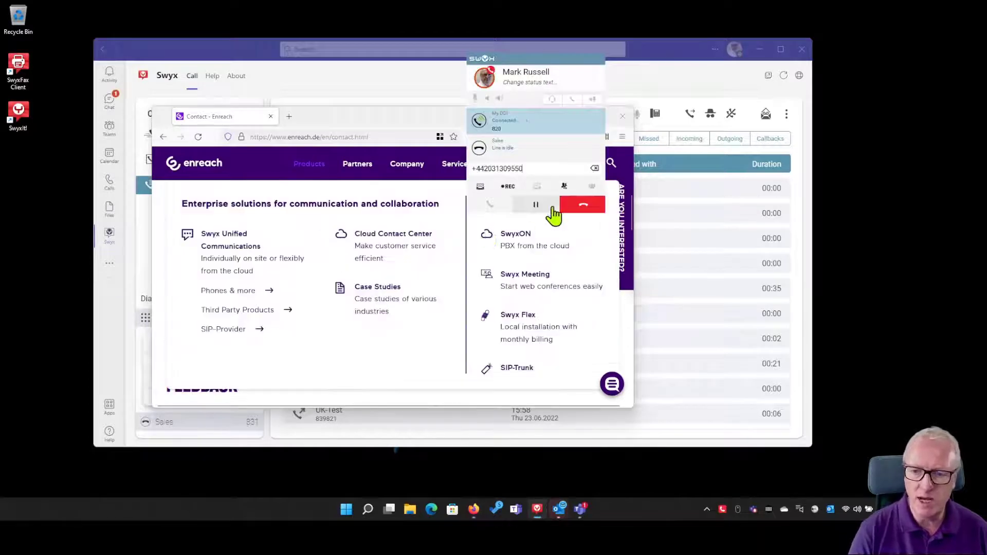
pyautogui.click(583, 204)
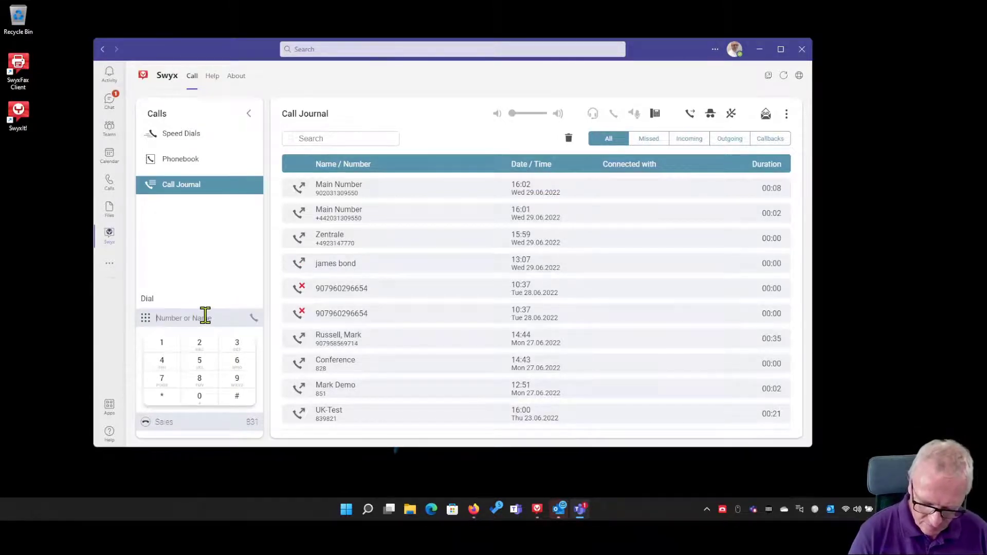
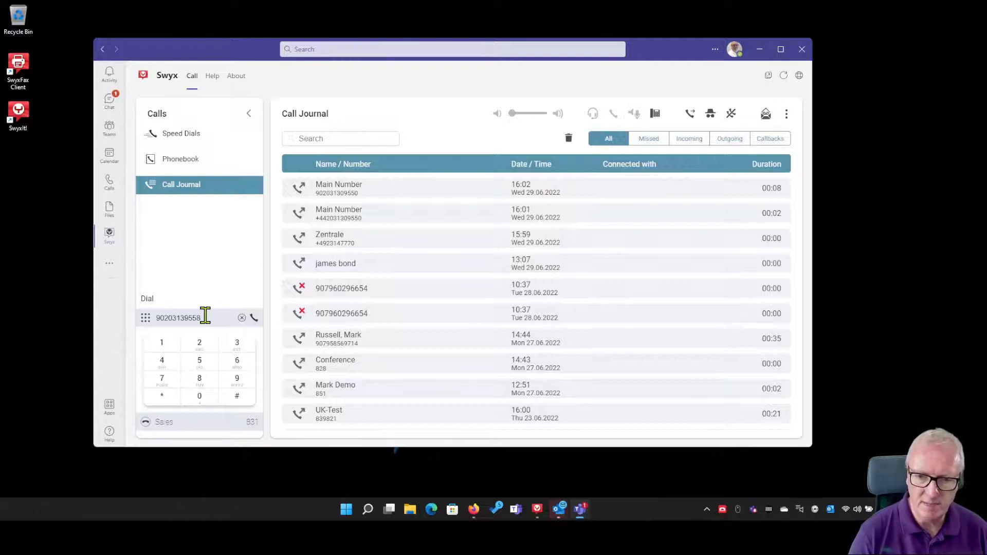
pyautogui.press('Return')
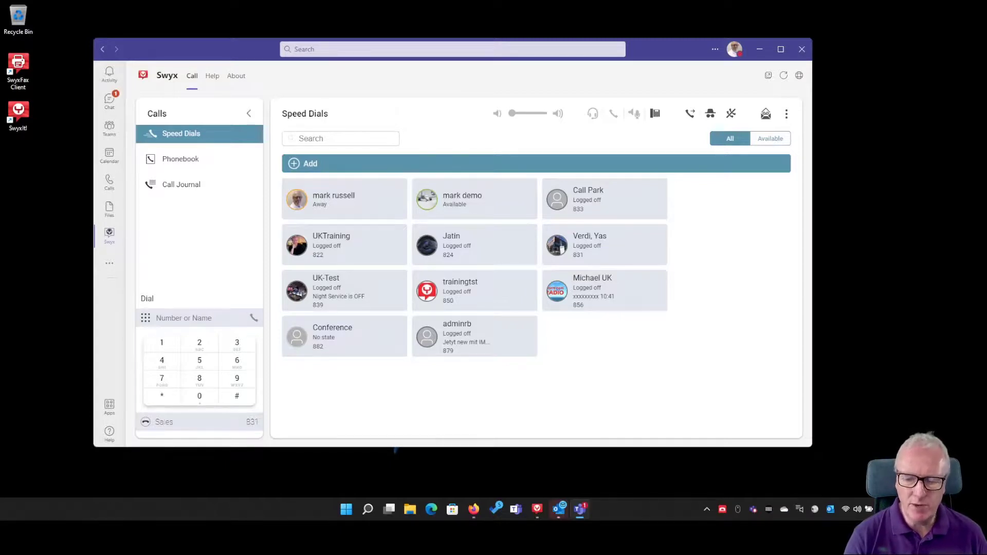
# Step: Set the Teams status to Available and dock the SwyxIt panel beside the speed dials
pyautogui.click(537, 508)
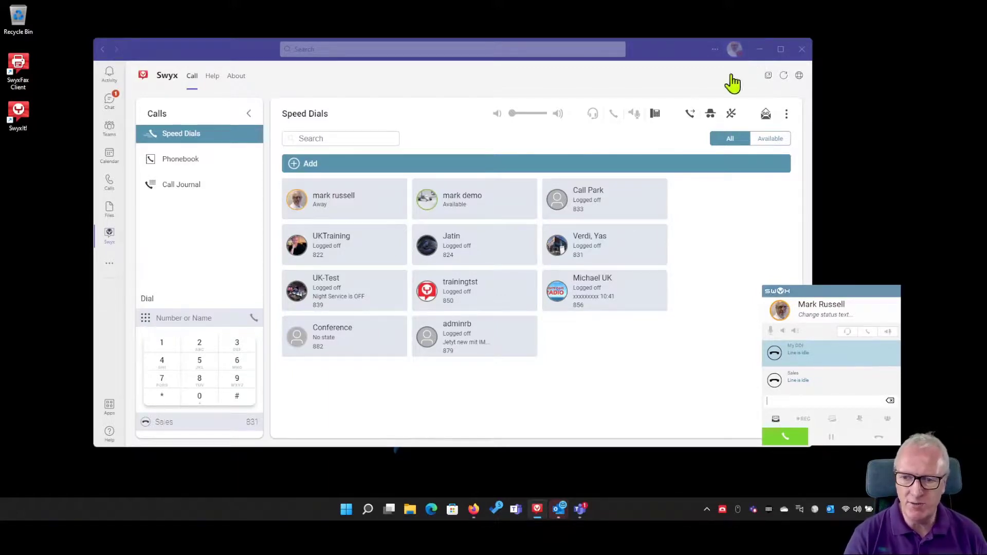
pyautogui.click(735, 55)
pyautogui.click(734, 51)
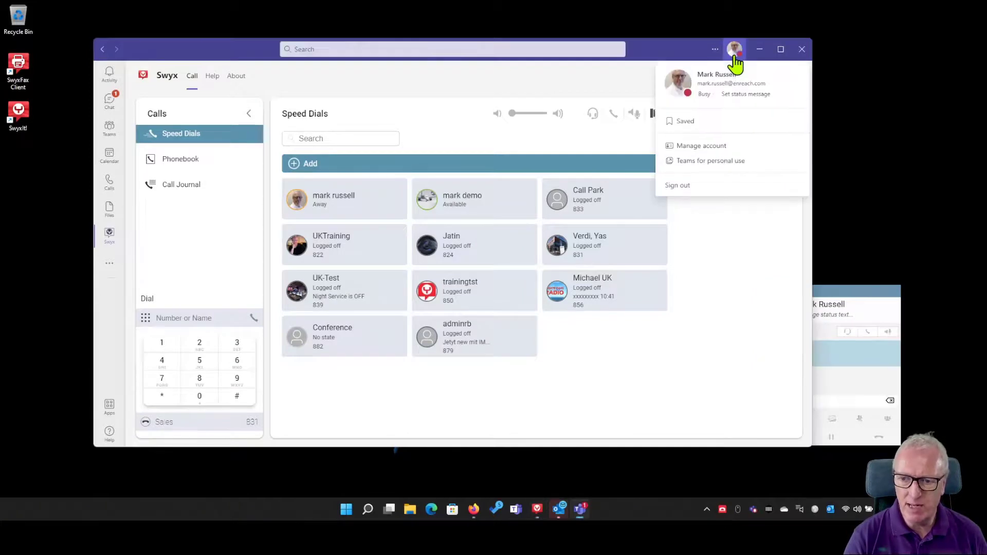
pyautogui.click(709, 96)
pyautogui.click(708, 116)
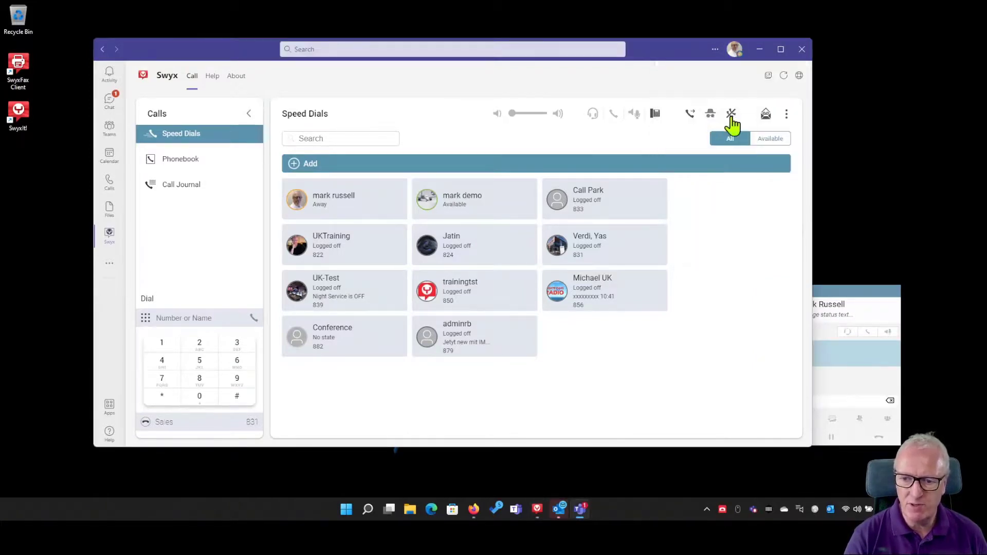
pyautogui.click(853, 296)
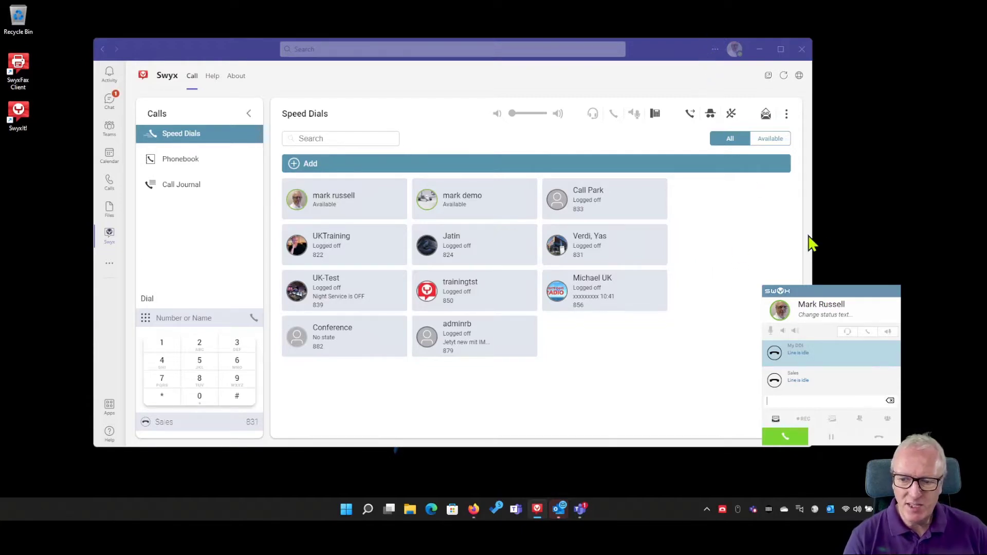
pyautogui.moveTo(863, 291); pyautogui.dragTo(769, 290)
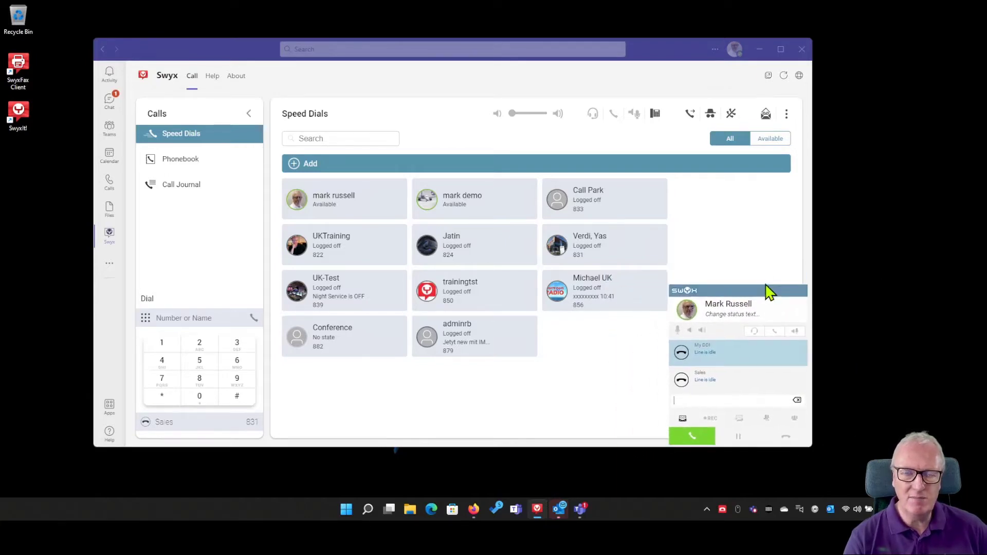